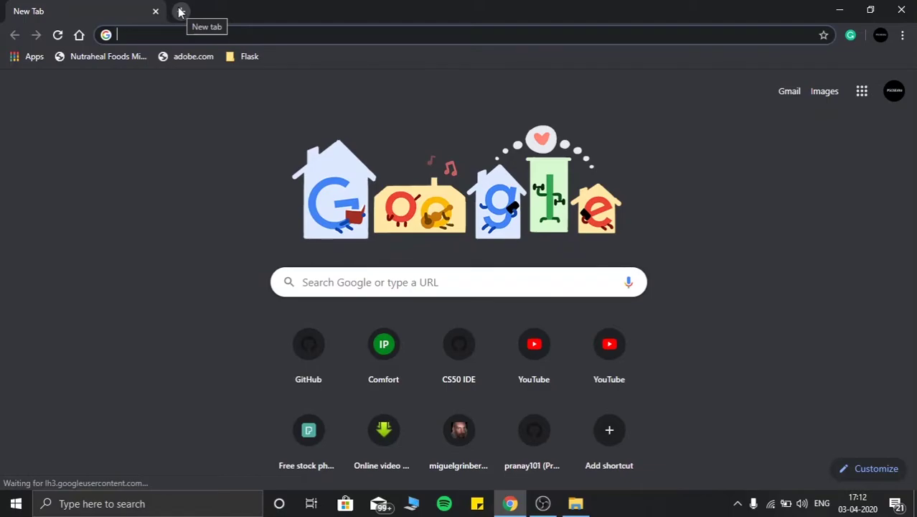
Load the Wikipedia site and check its connection security information, closing the details afterwards
text(wikipedia.com)
key(Return)
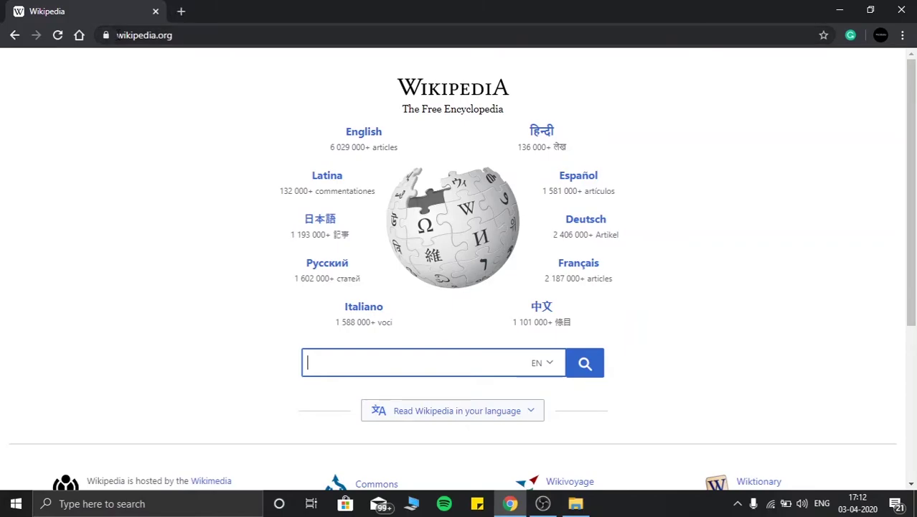
click(107, 35)
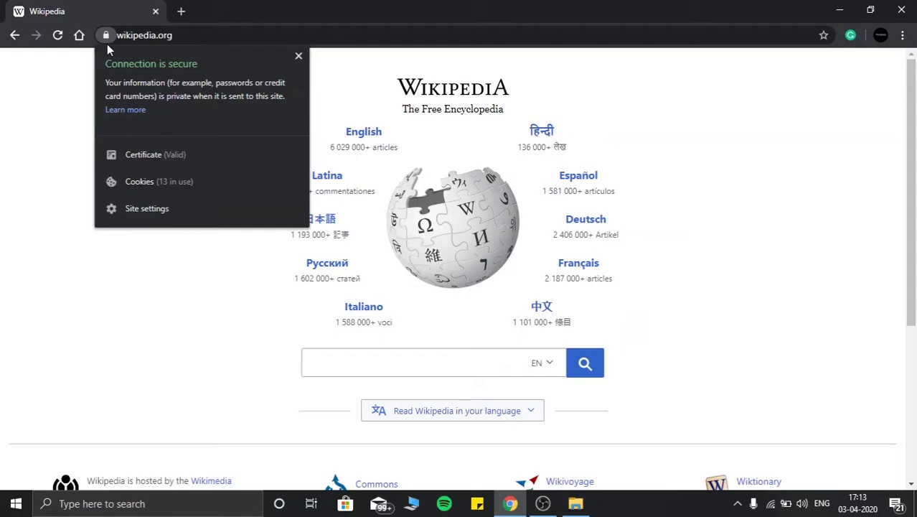
click(300, 56)
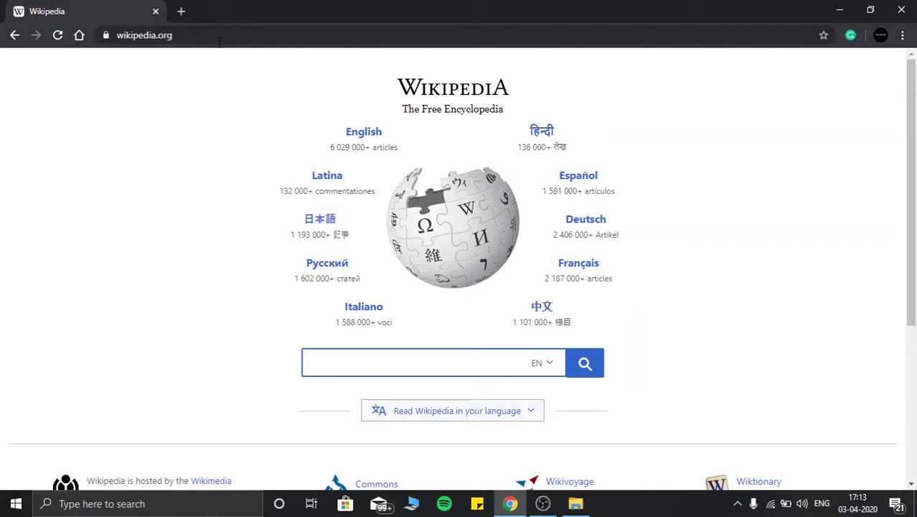
Open the browser settings and show the Autofill section
click(905, 36)
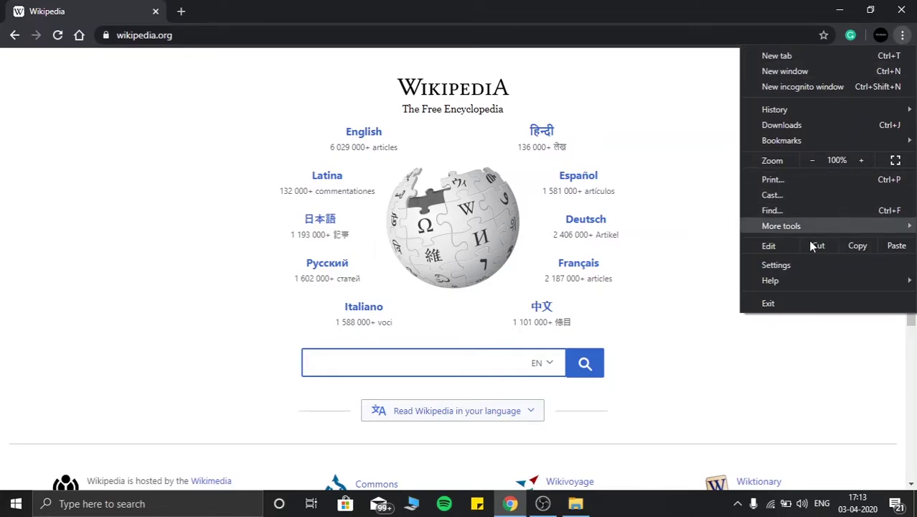
key(Escape)
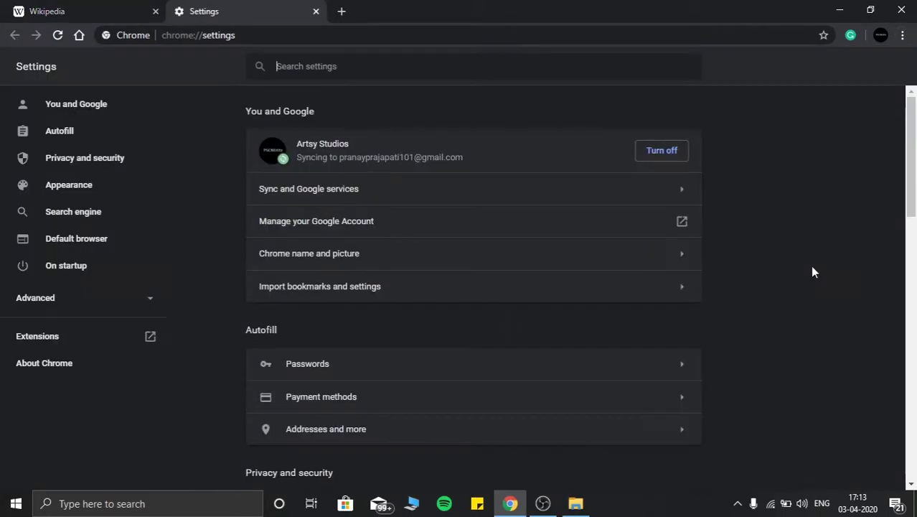
click(64, 135)
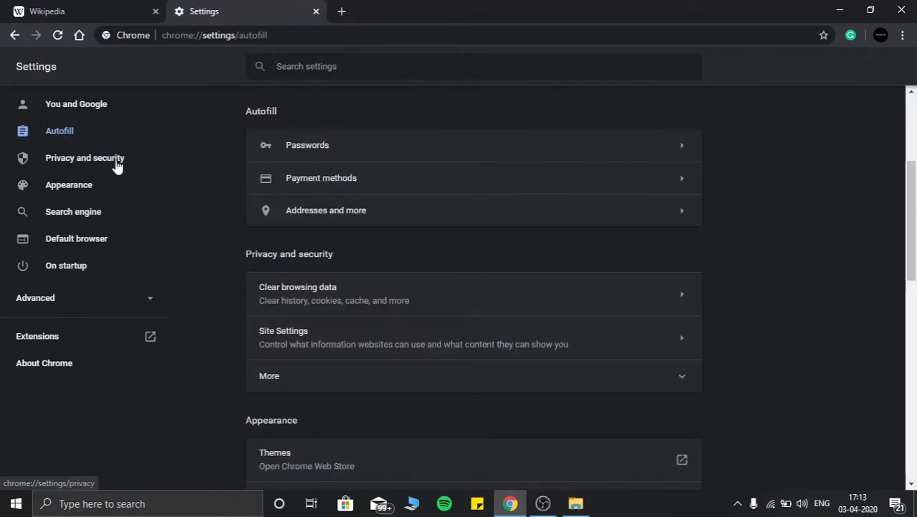
Load geeksforgeeks.org in a new tab and bring up the saved e-mail suggestions in its Sign Up form, leaving the form empty
click(342, 11)
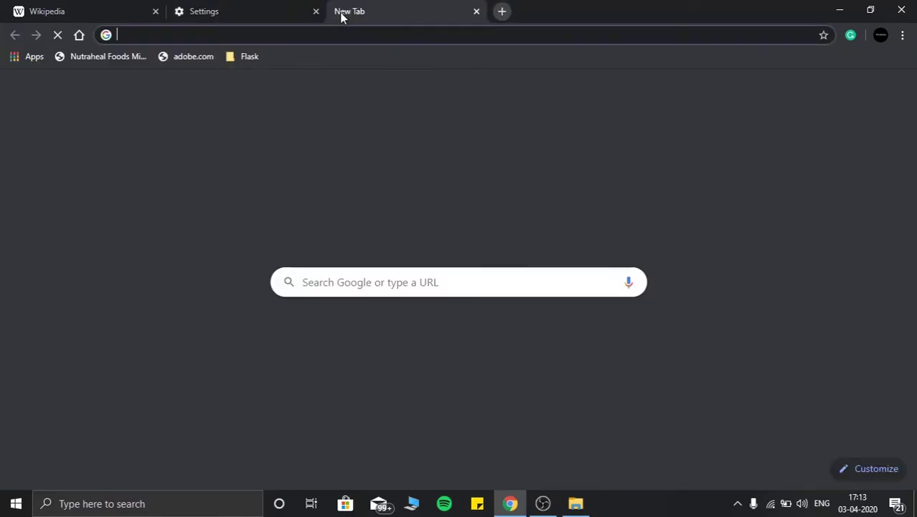
text(geeksforgeeks.org)
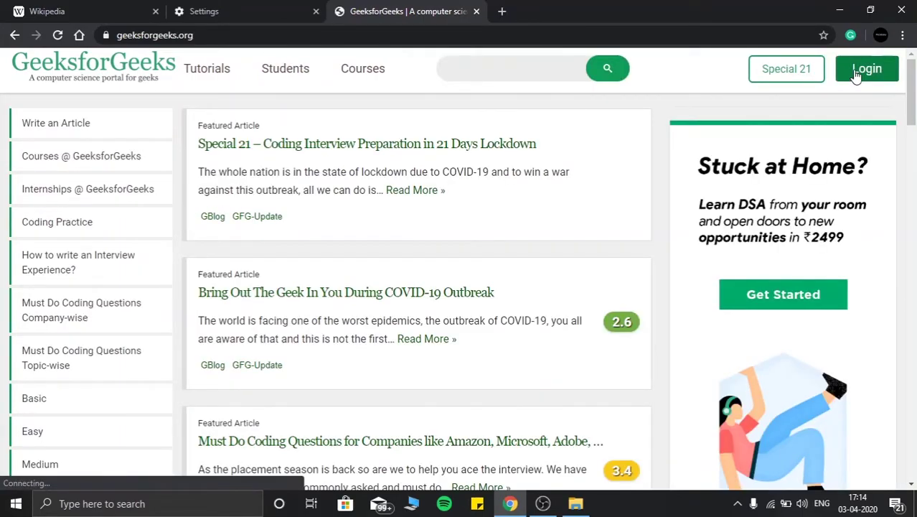
click(855, 74)
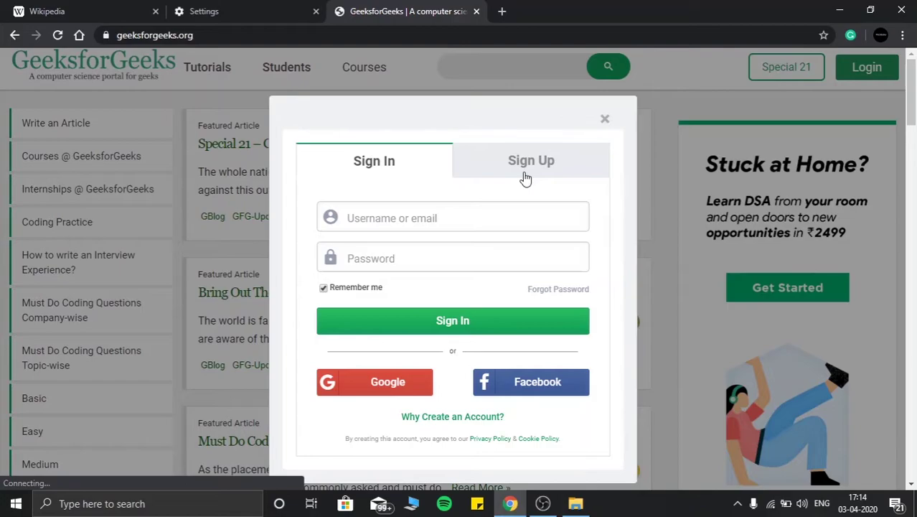
click(528, 172)
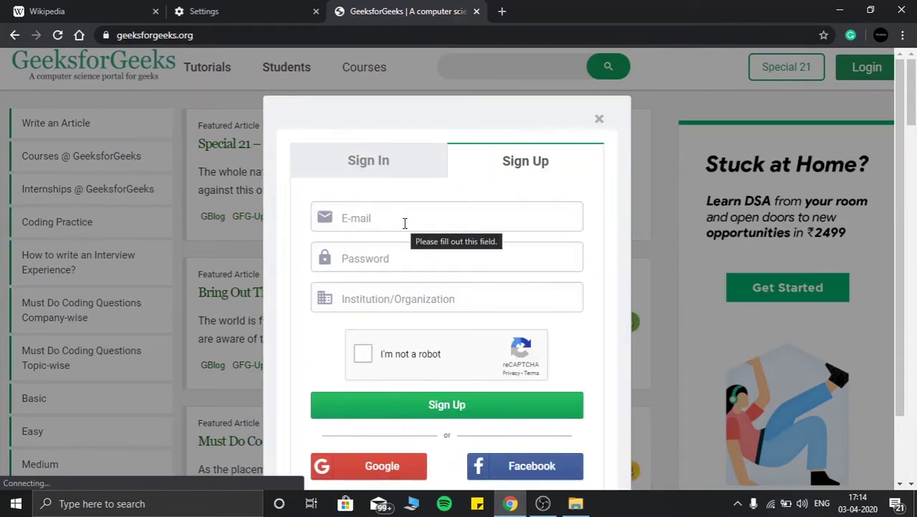
click(404, 220)
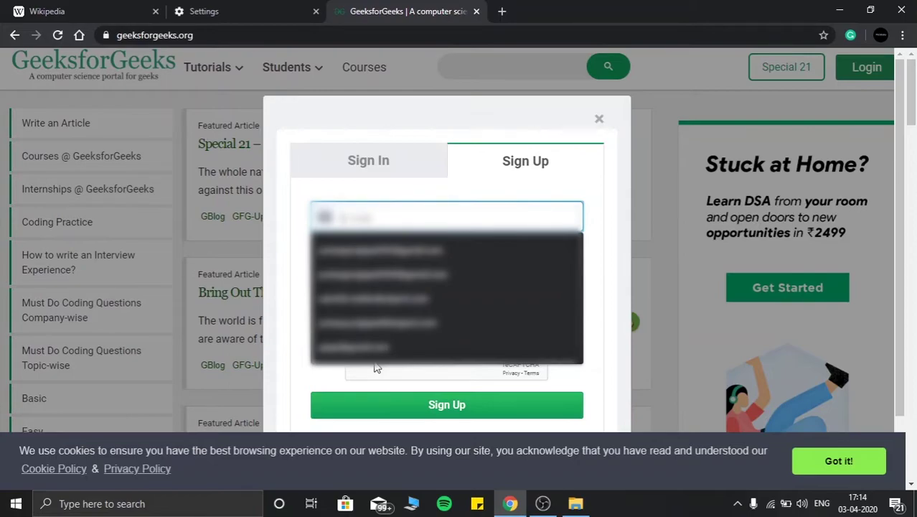
key(Escape)
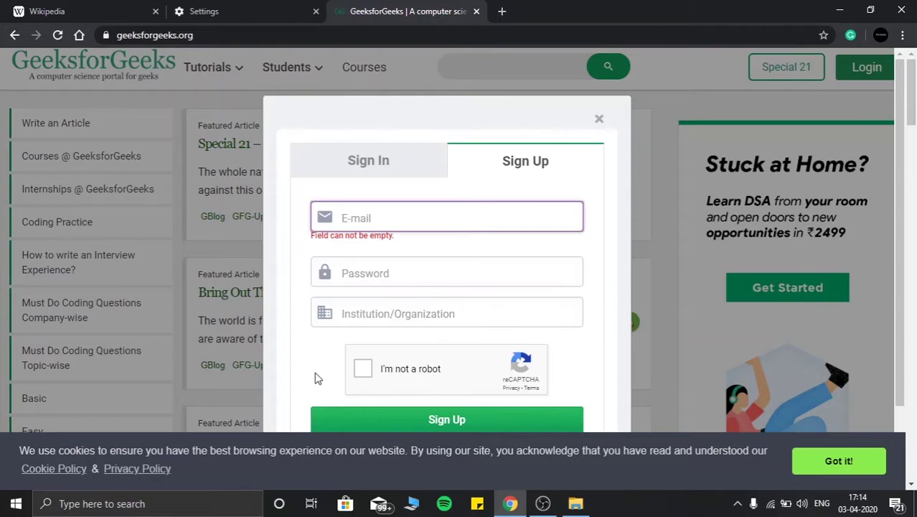
Close the Settings and GeeksforGeeks tabs, keeping only the Wikipedia tab open
click(262, 6)
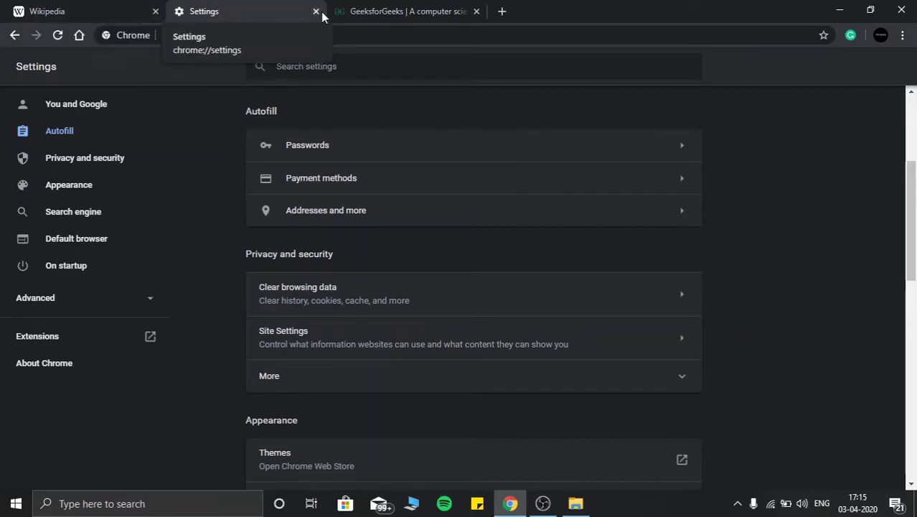
click(316, 12)
click(316, 11)
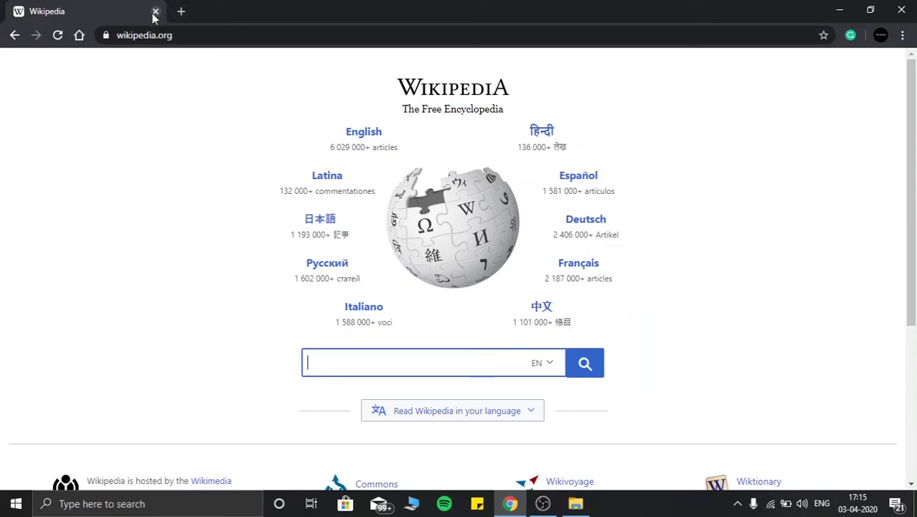
Pin the Wikipedia tab and close the browser window to test whether the pin persists
right_click(104, 8)
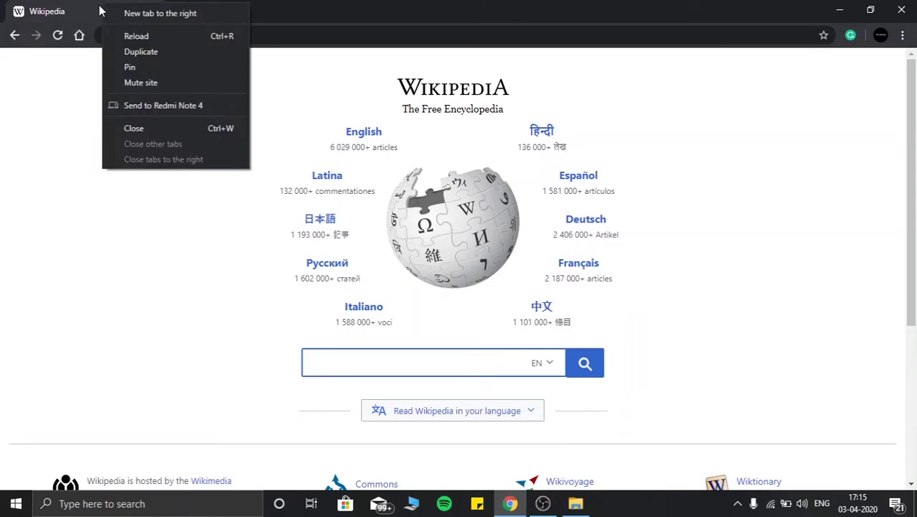
click(146, 66)
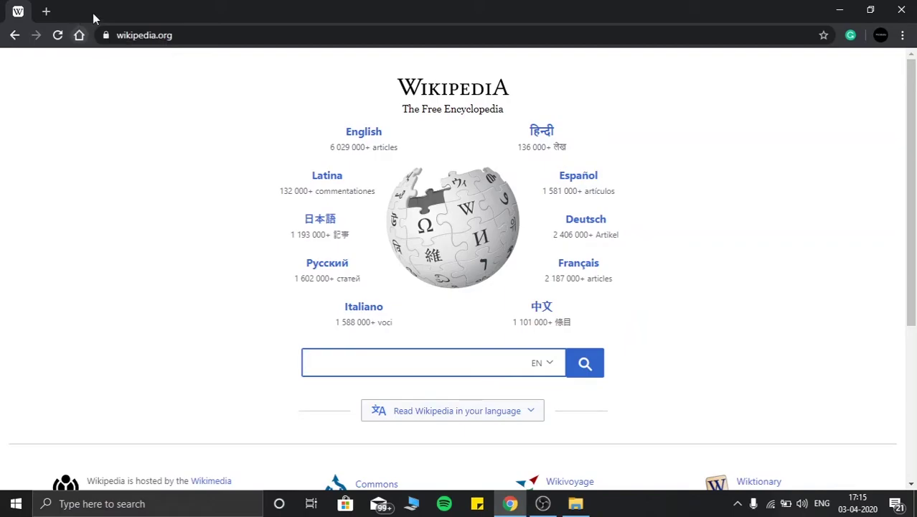
click(904, 7)
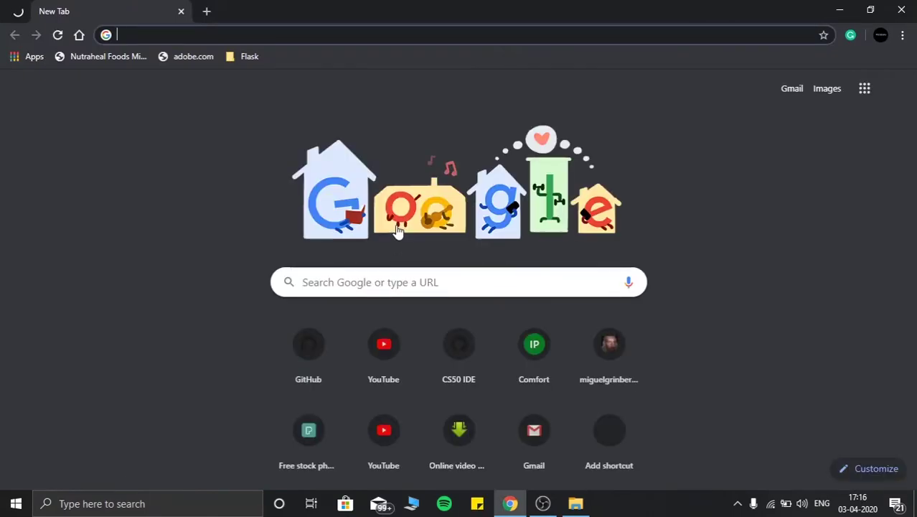
Create a desktop shortcut named Wikipedia for wikipedia.org, set to open as a window
text(wikipedia.org)
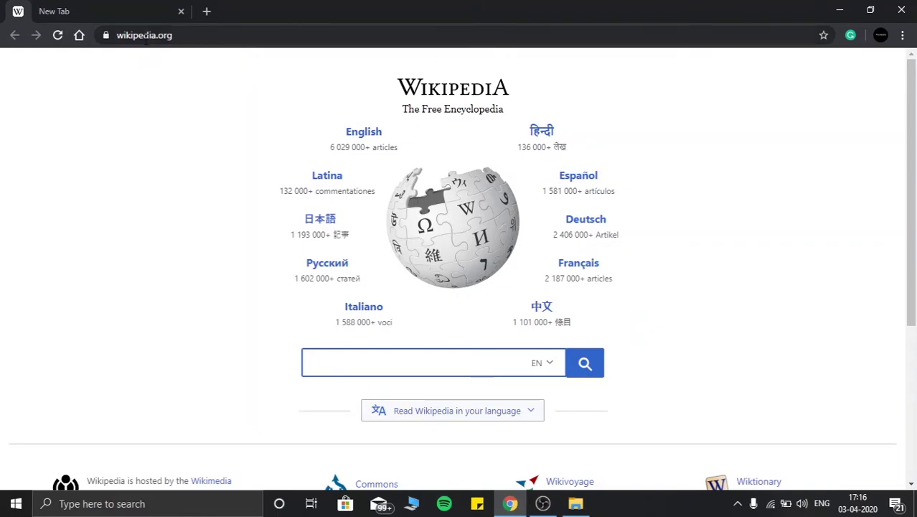
click(905, 35)
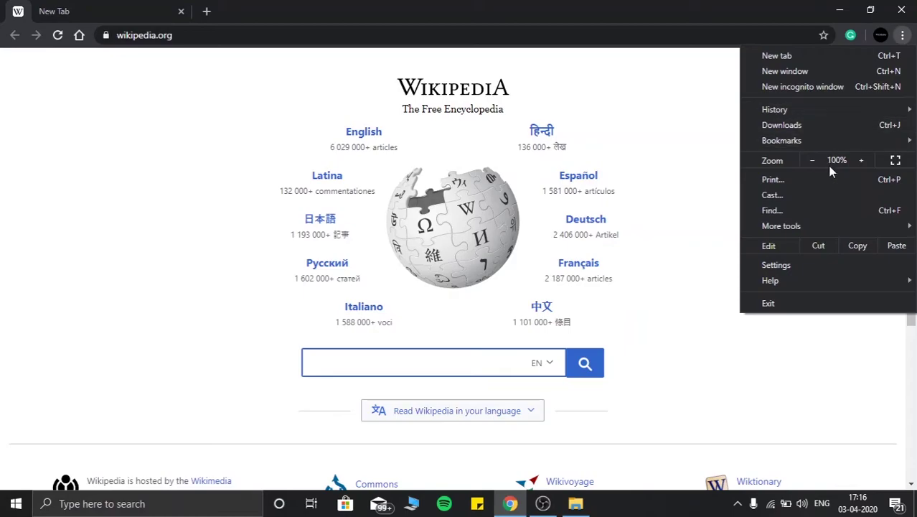
mouse_move(795, 228)
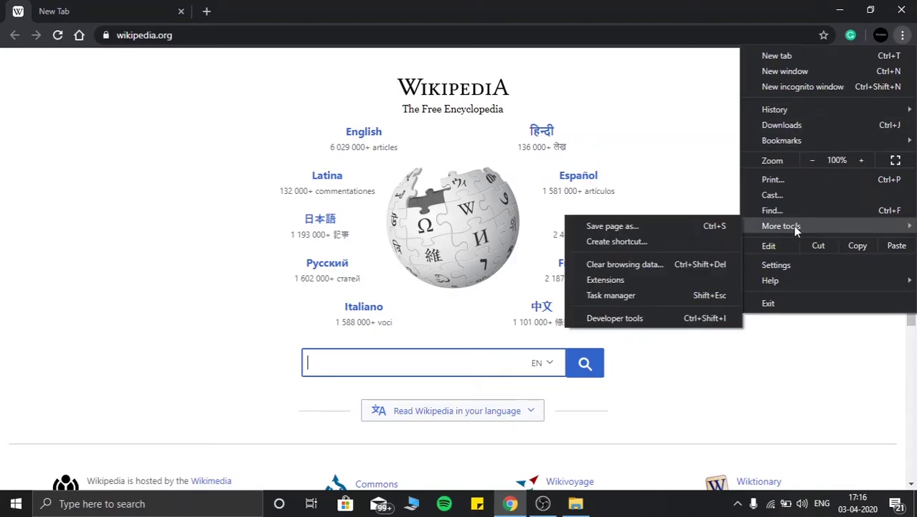
click(652, 243)
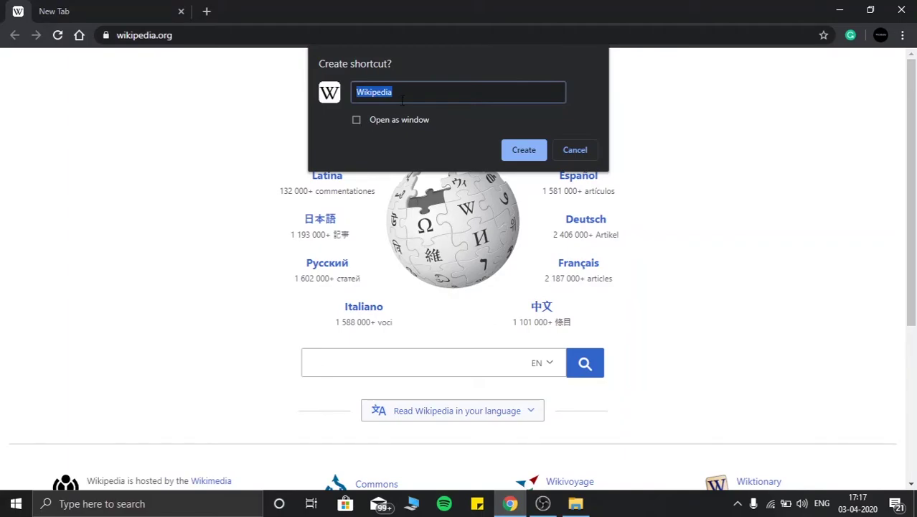
click(357, 120)
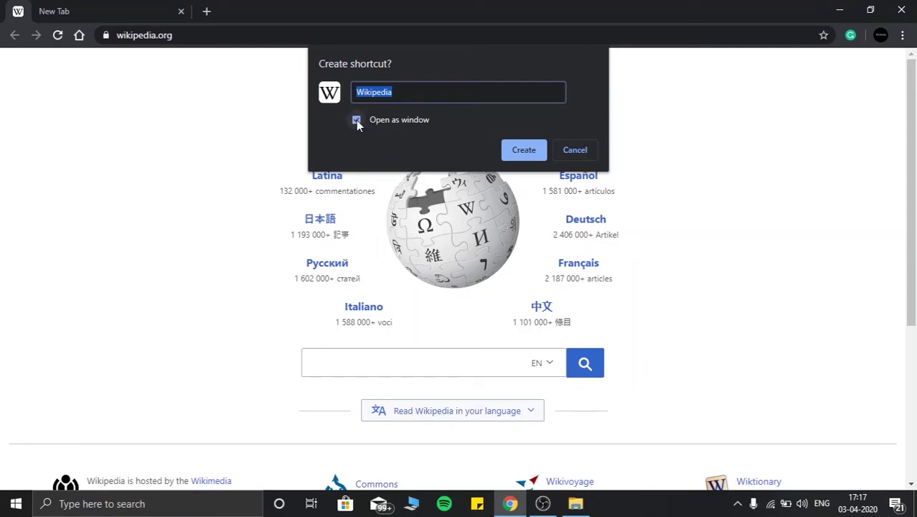
click(525, 151)
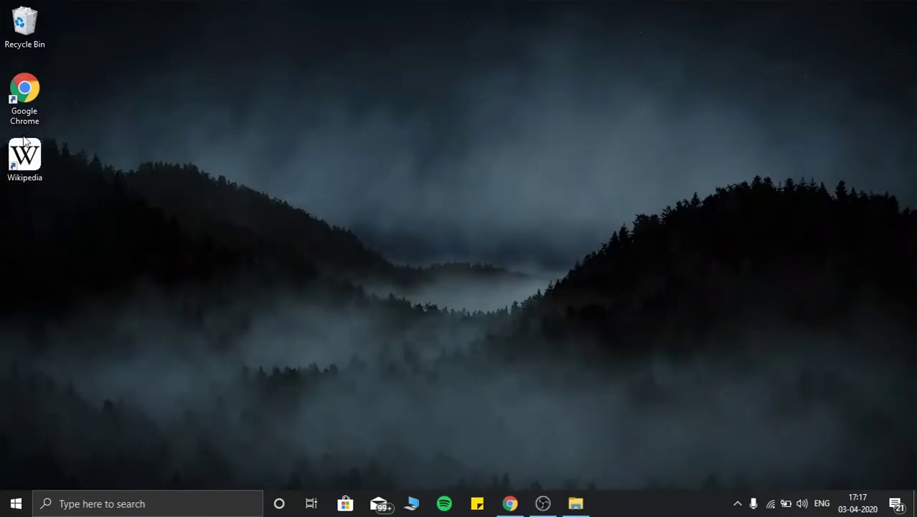
Launch Wikipedia from its desktop shortcut, close its window, and switch back to Google Chrome
double_click(32, 162)
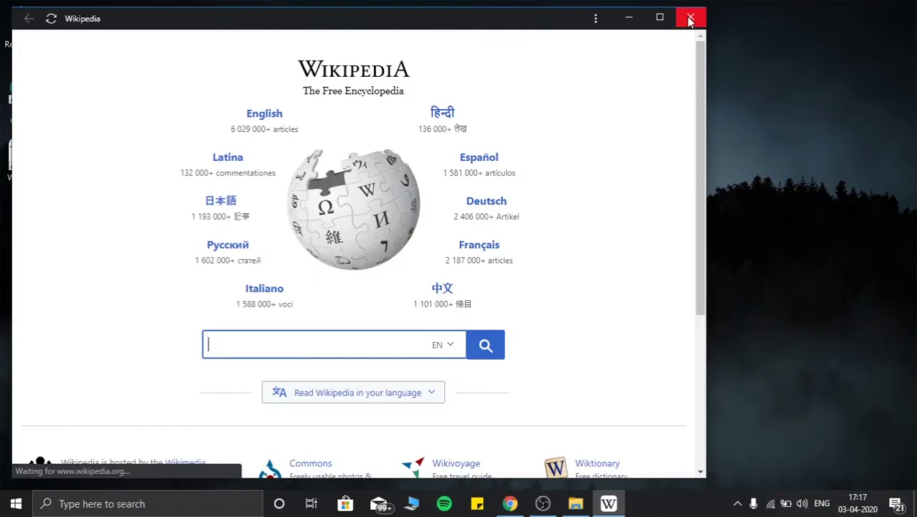
click(689, 18)
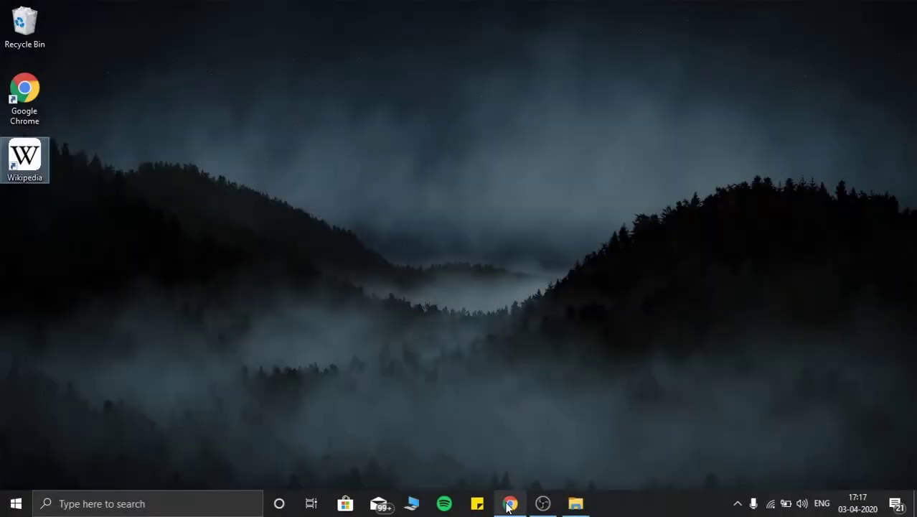
click(509, 504)
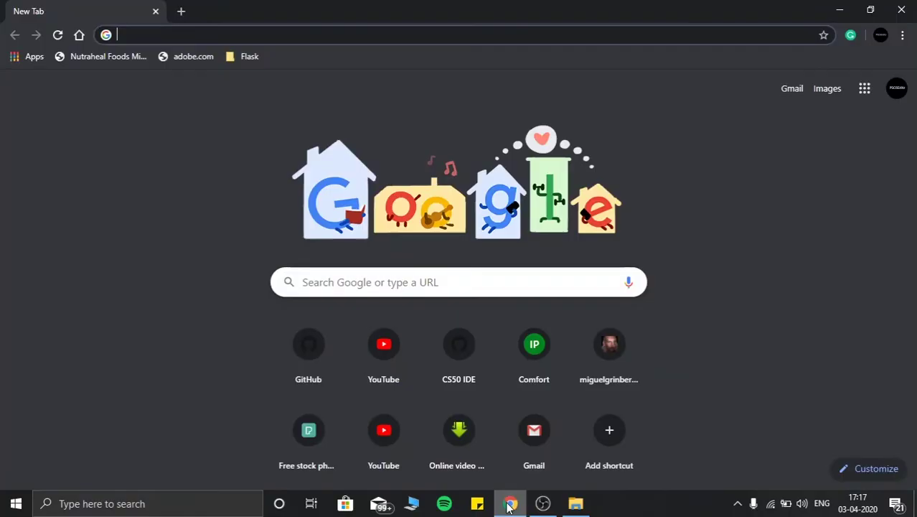
Open a Guest browsing window from the profile options and close it again
click(882, 36)
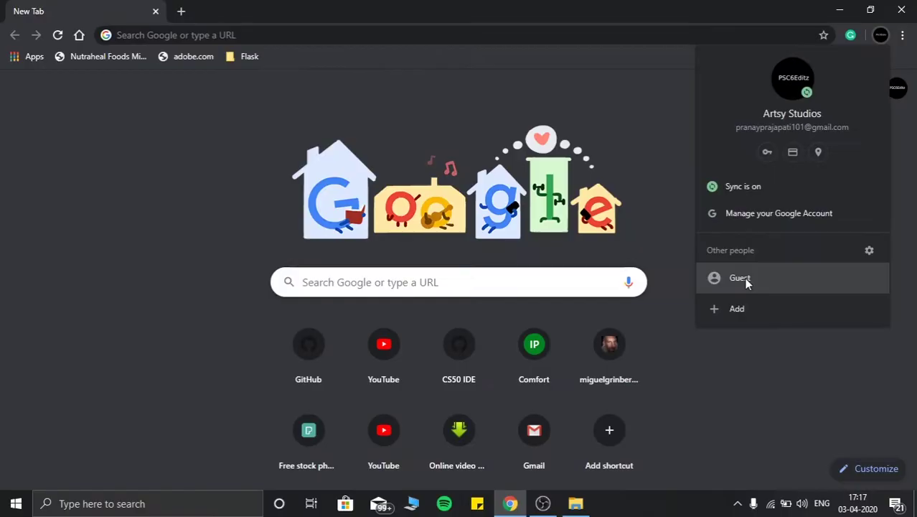
click(574, 440)
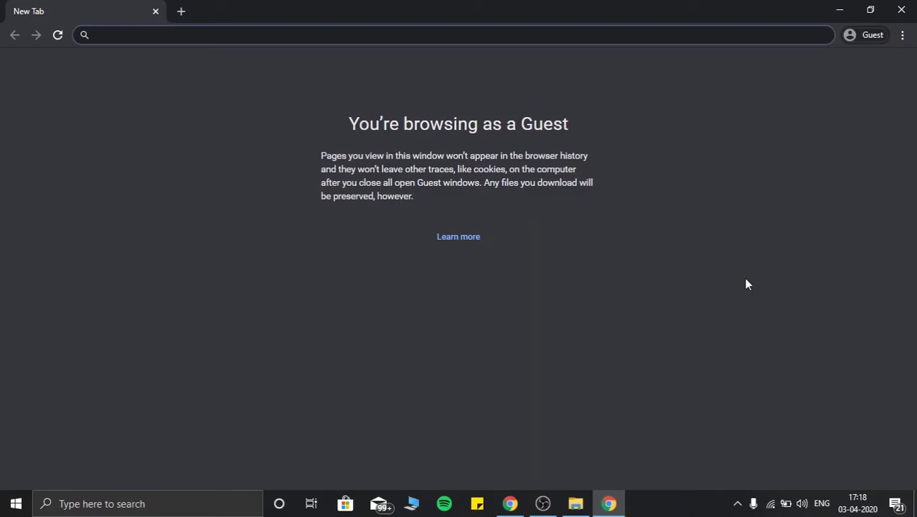
key(alt+F4)
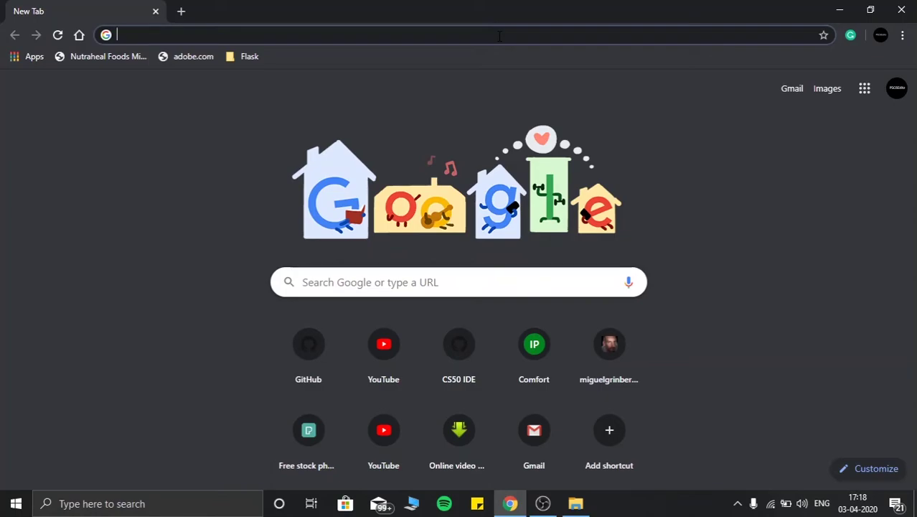
Search YouTube for "imagine dragons" directly from the address bar
text(you)
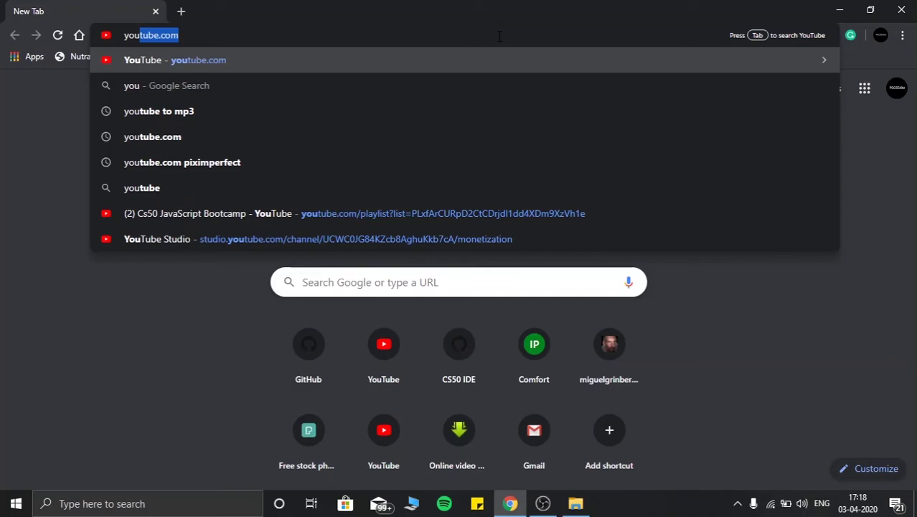
key(Tab)
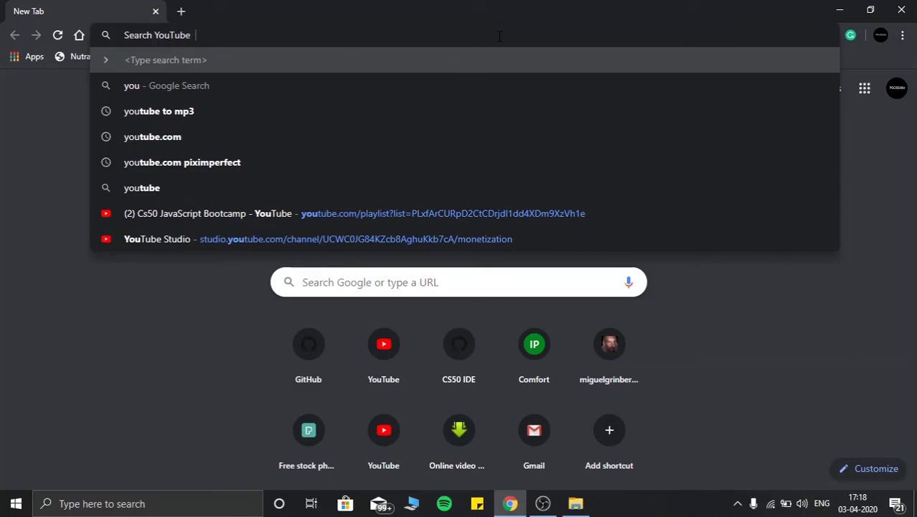
text(imagine dragons)
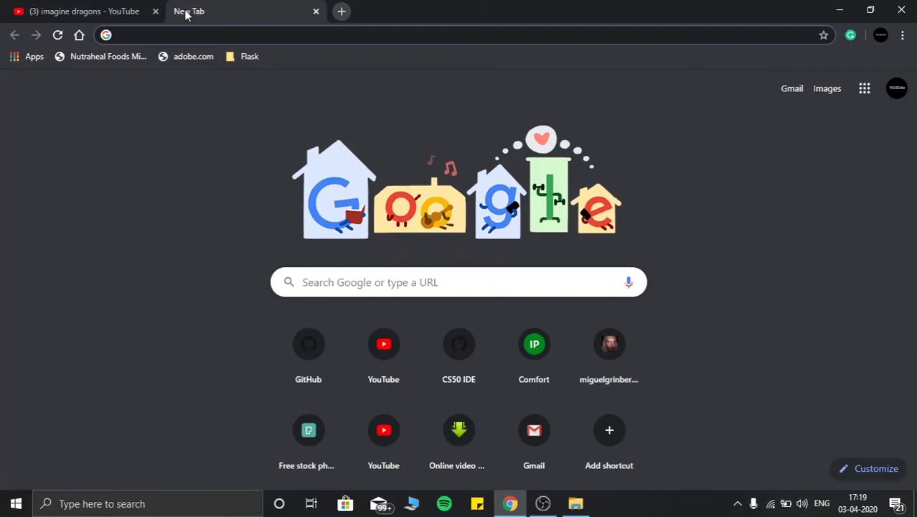
Open the browser's Task Manager to review memory, CPU and network use per task, and close it
key(shift+Escape)
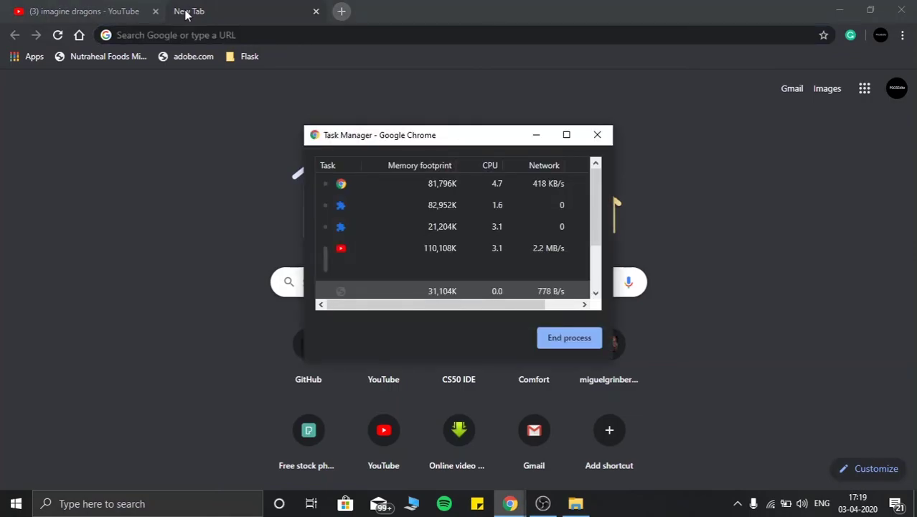
drag(485, 140, 488, 114)
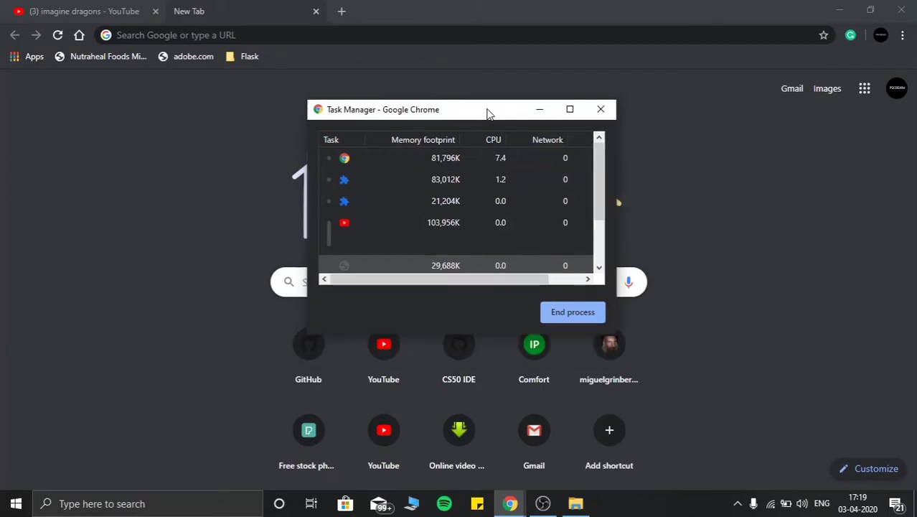
click(594, 112)
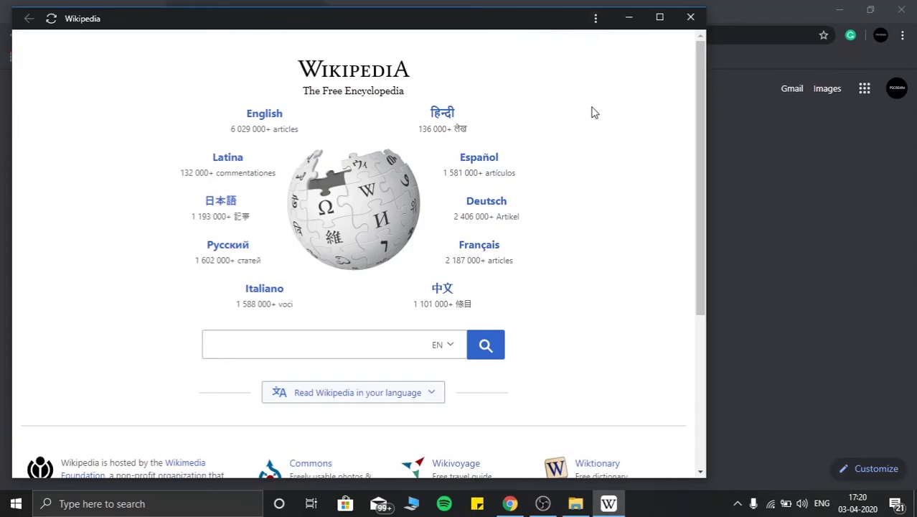
Close the Wikipedia app window and open google.com from the address bar by entering only "google" with automatic .com completion
click(691, 16)
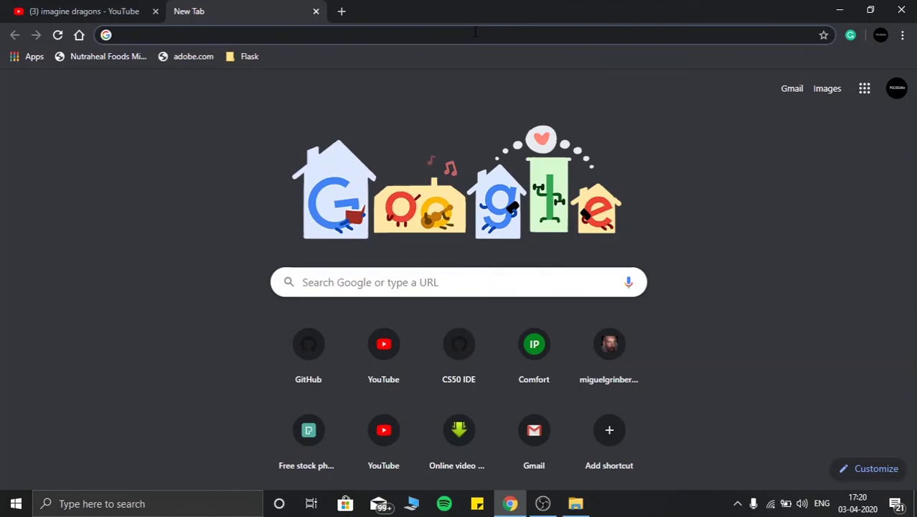
text(google)
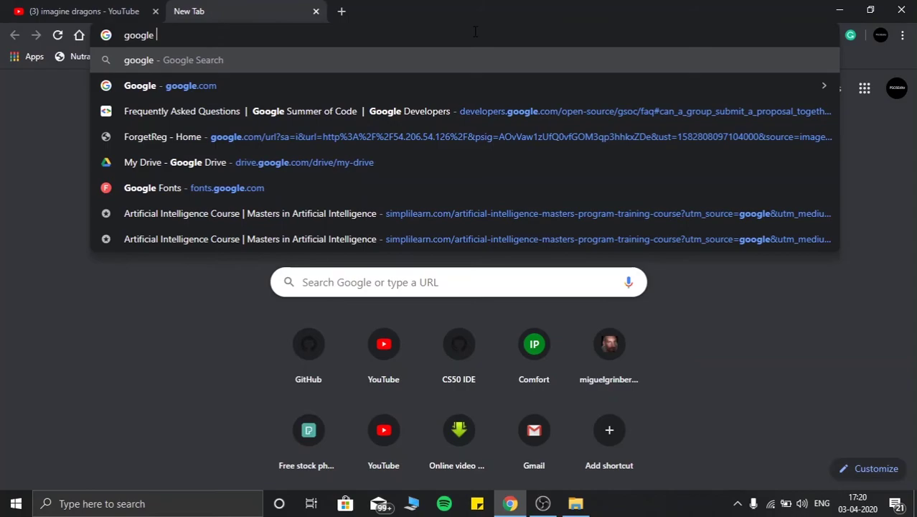
key(ctrl+Return)
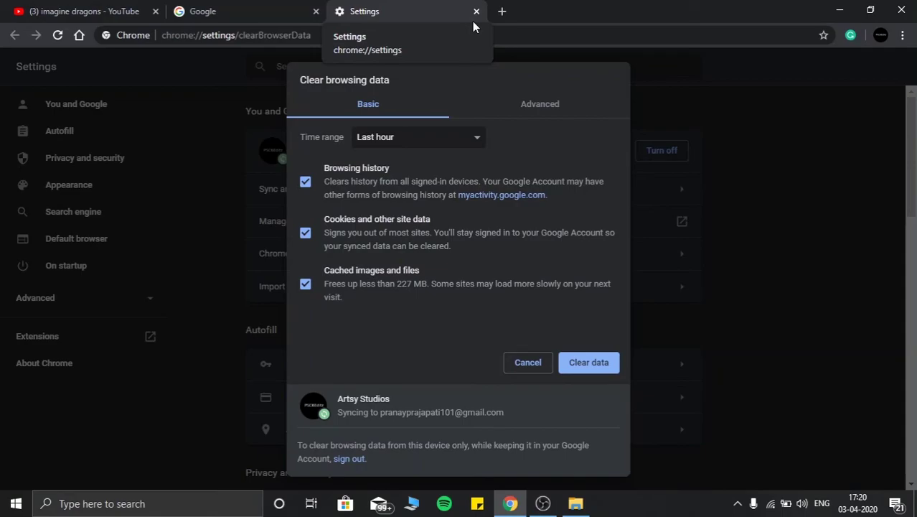
Search the Settings page for "isivjsv" with the in-page find, close the find bar, and select the full page address
key(ctrl+f)
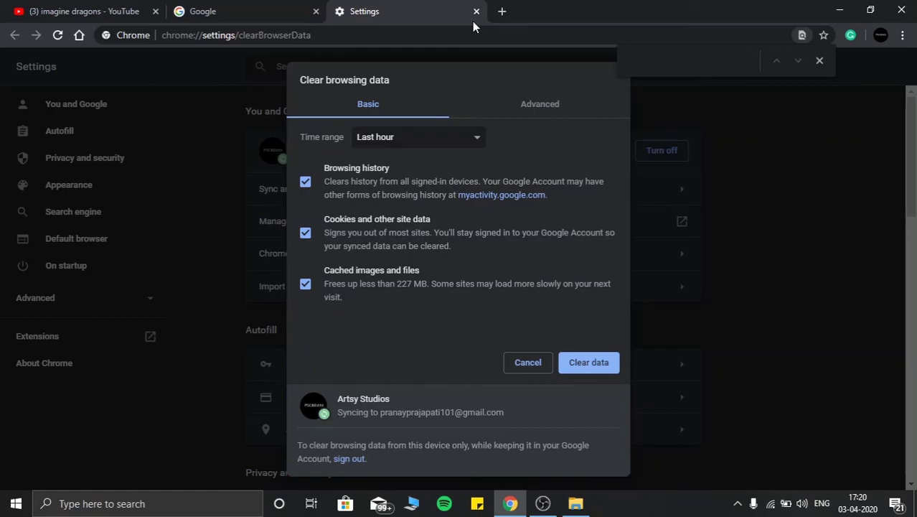
text(isivjsv)
click(819, 61)
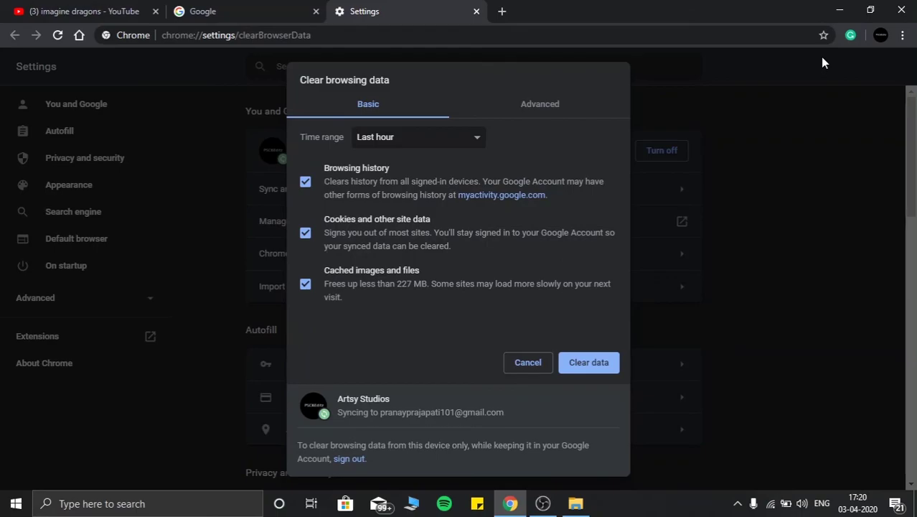
key(ctrl+l)
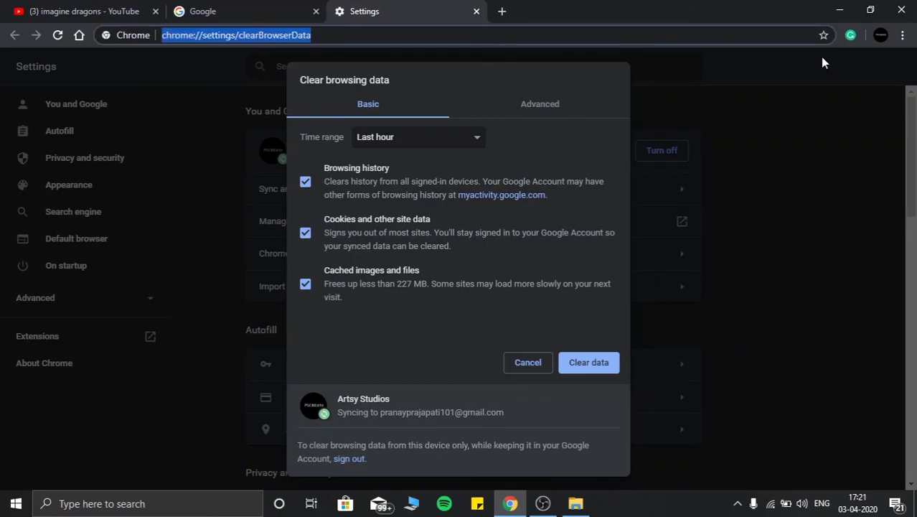